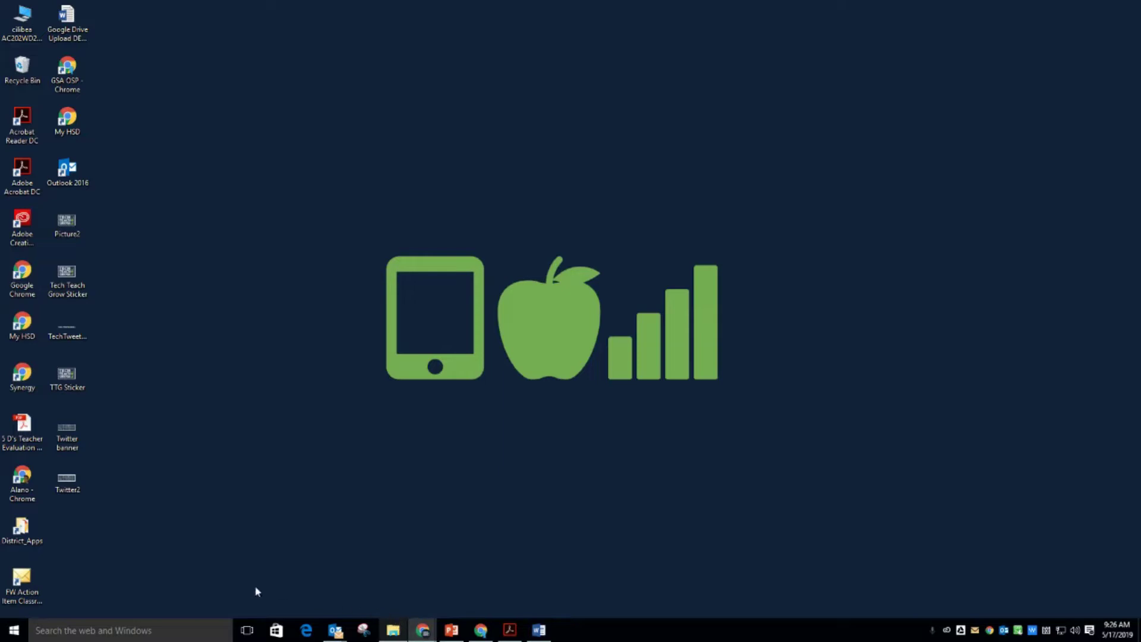
- Launch File Explorer from the Start menu and maximize its window
click(12, 630)
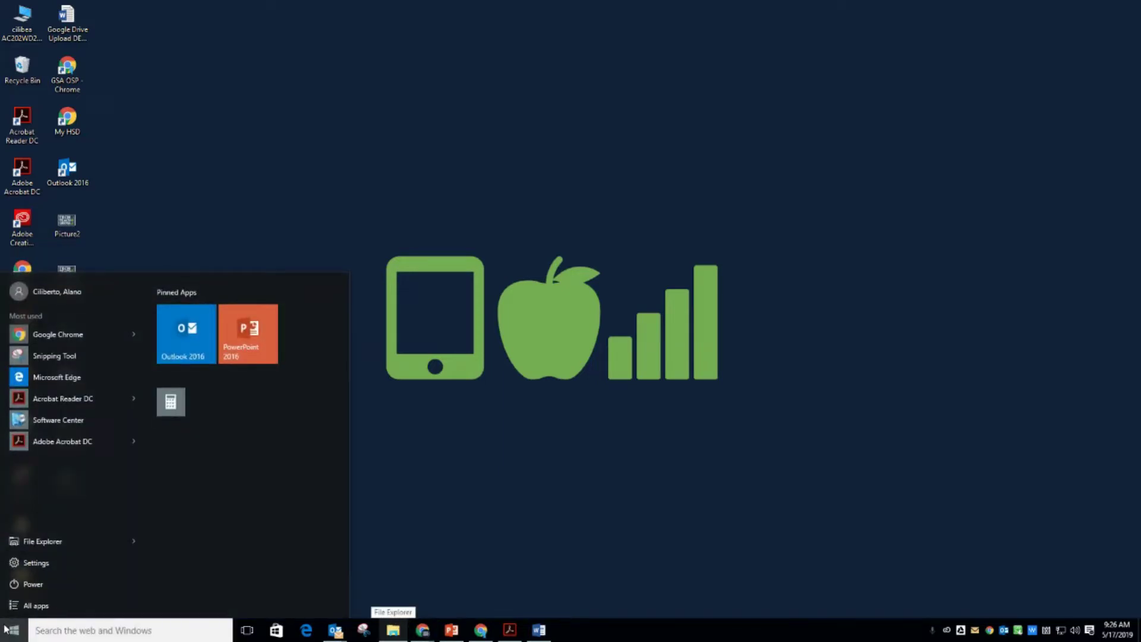
click(28, 540)
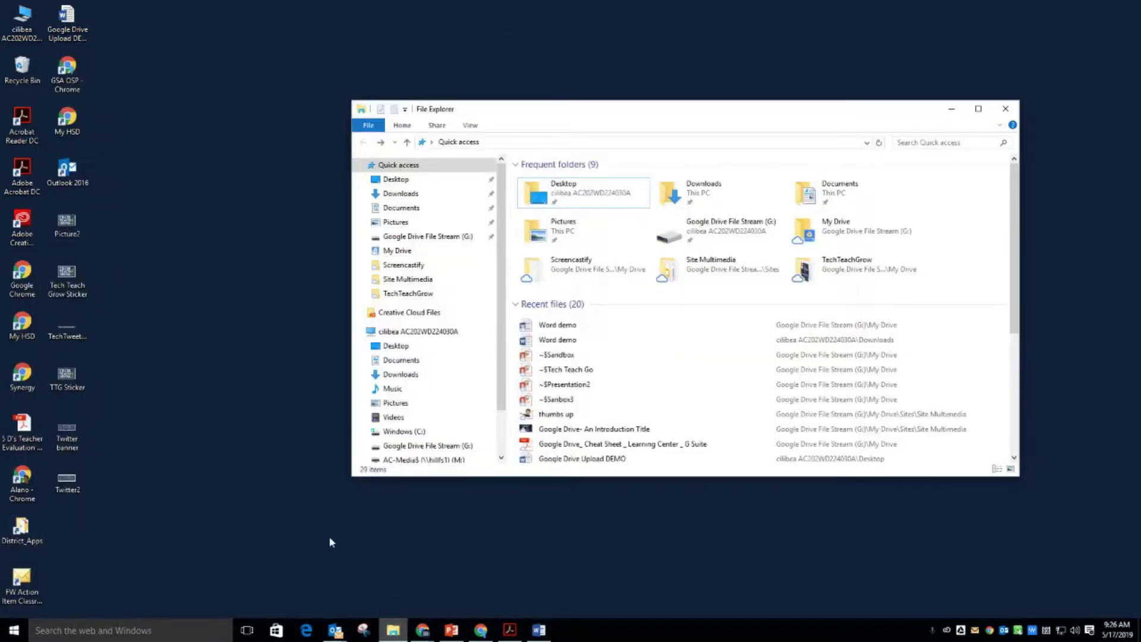
click(978, 108)
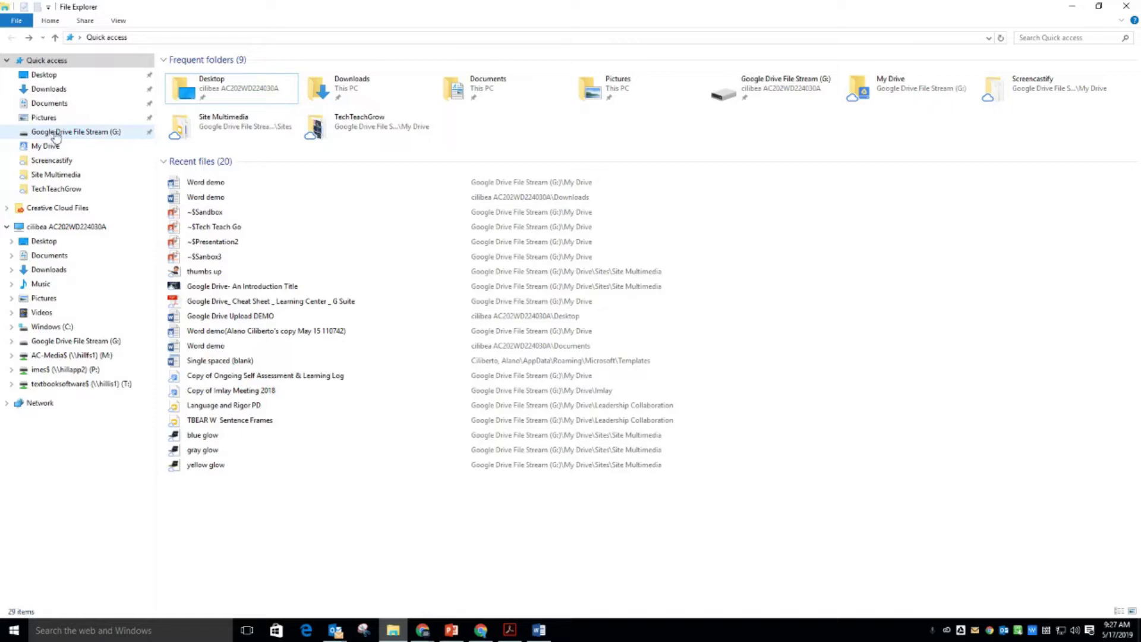
- Go to Google Drive File Stream (G:) > My Drive and open the Word demo document
click(76, 137)
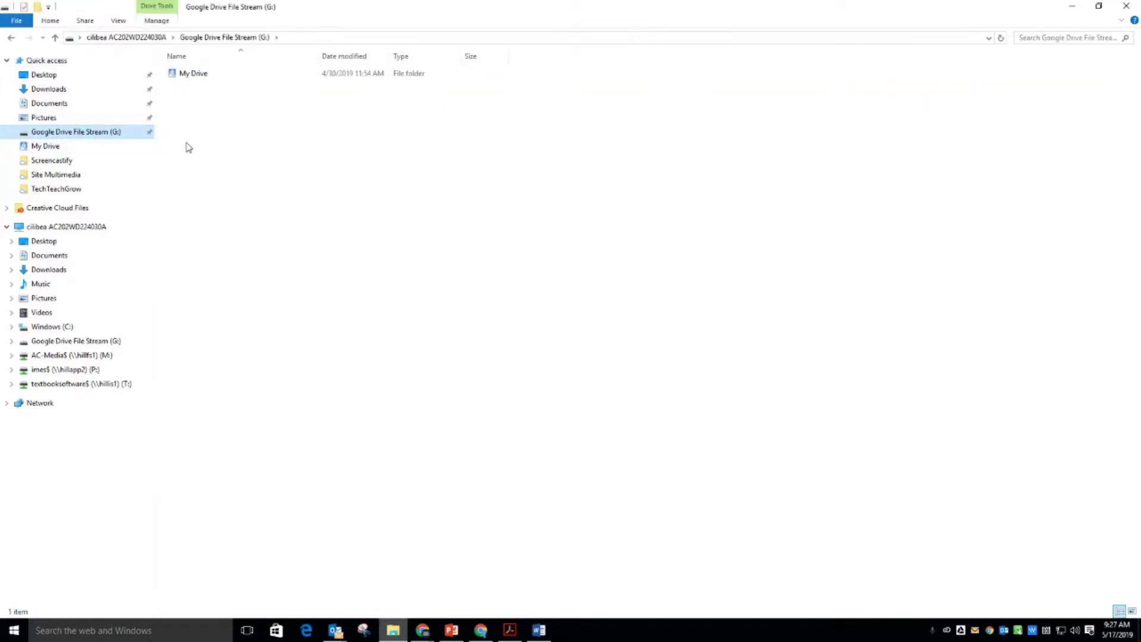
double_click(196, 73)
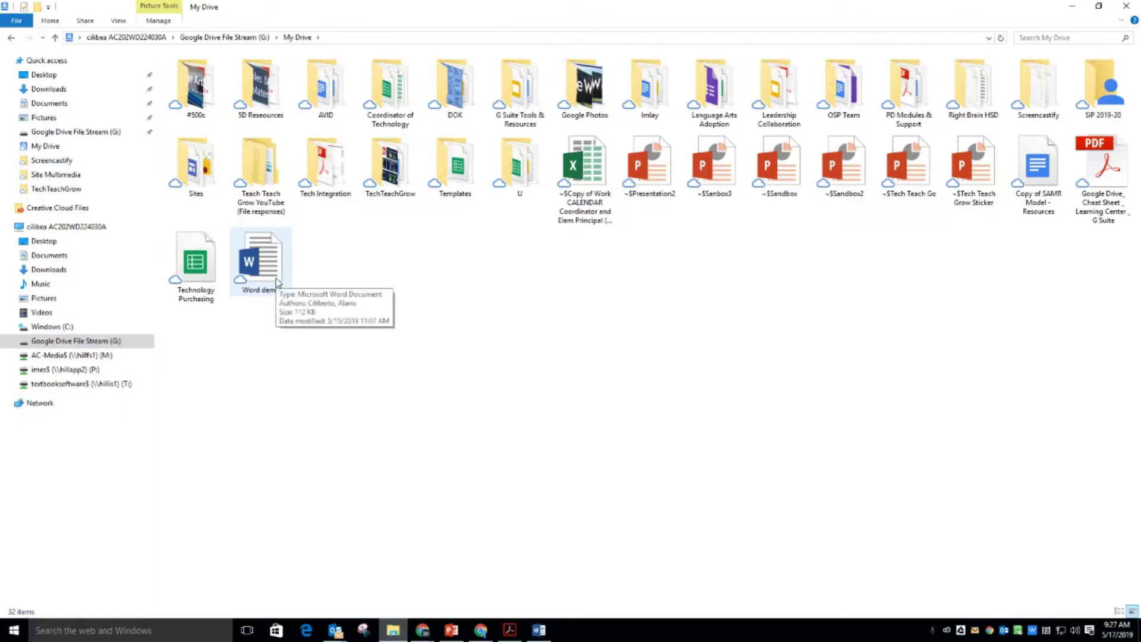
double_click(272, 272)
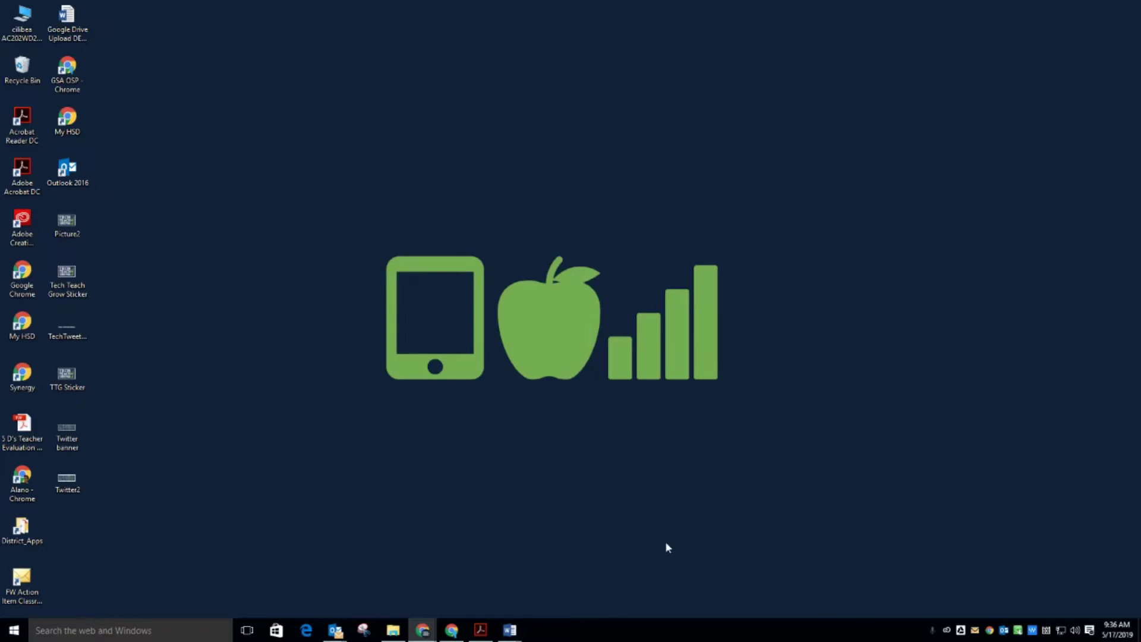
- Launch PowerPoint, start a blank presentation, and paste the Google Drive File Stream image onto slide 1
click(13, 630)
click(261, 327)
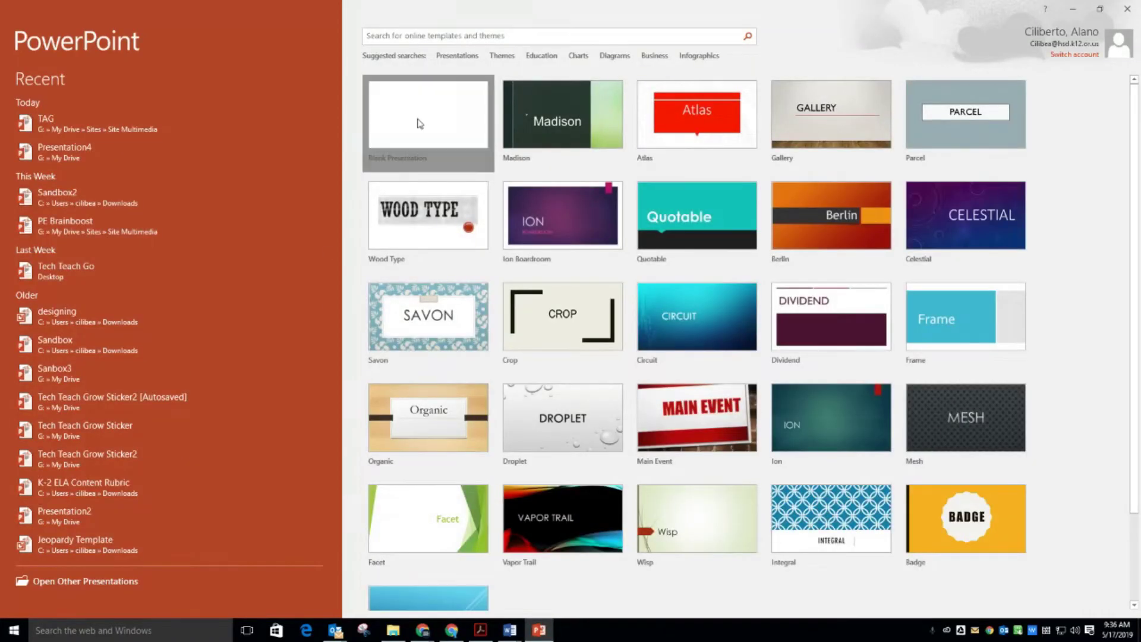
click(428, 116)
right_click(519, 127)
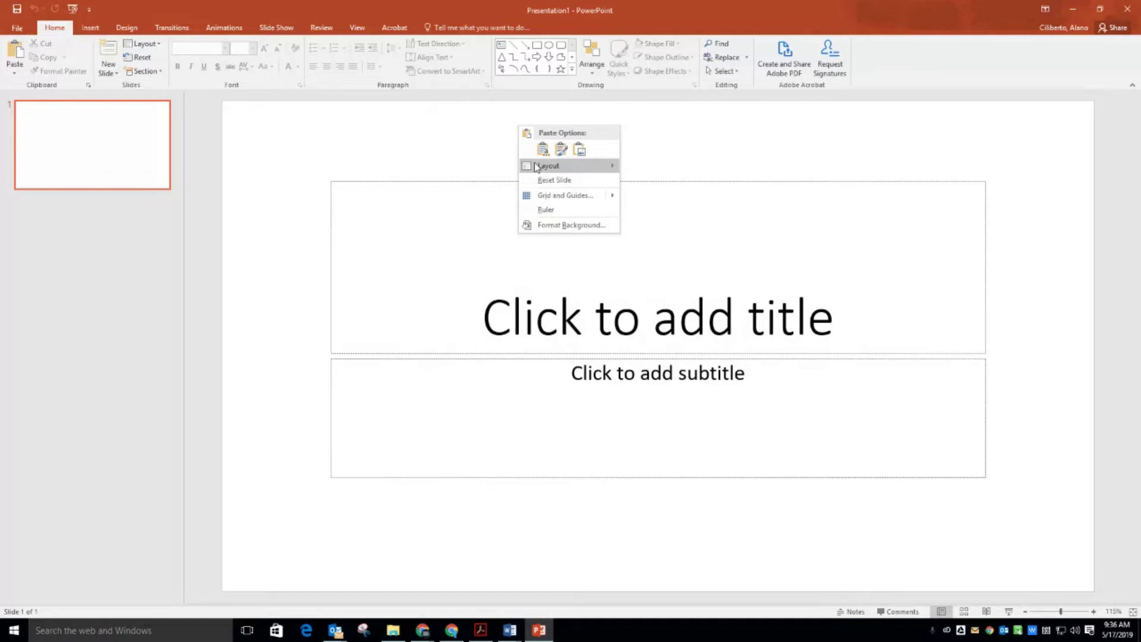
click(541, 149)
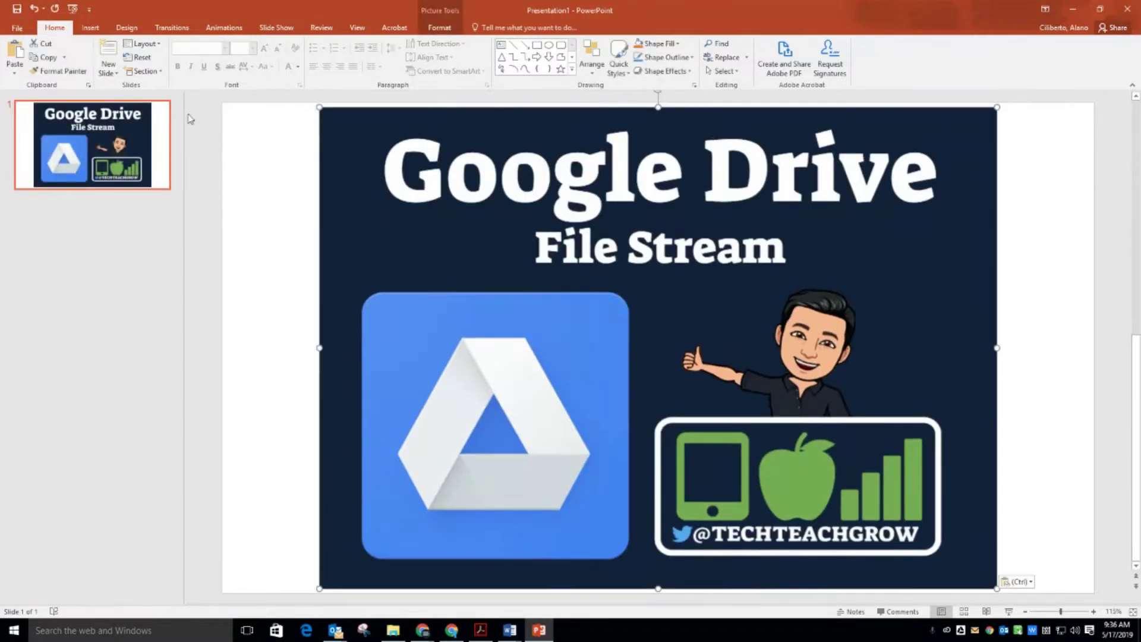
- Save the presentation as Presentation1 in G:\My Drive on Google Drive File Stream
click(14, 30)
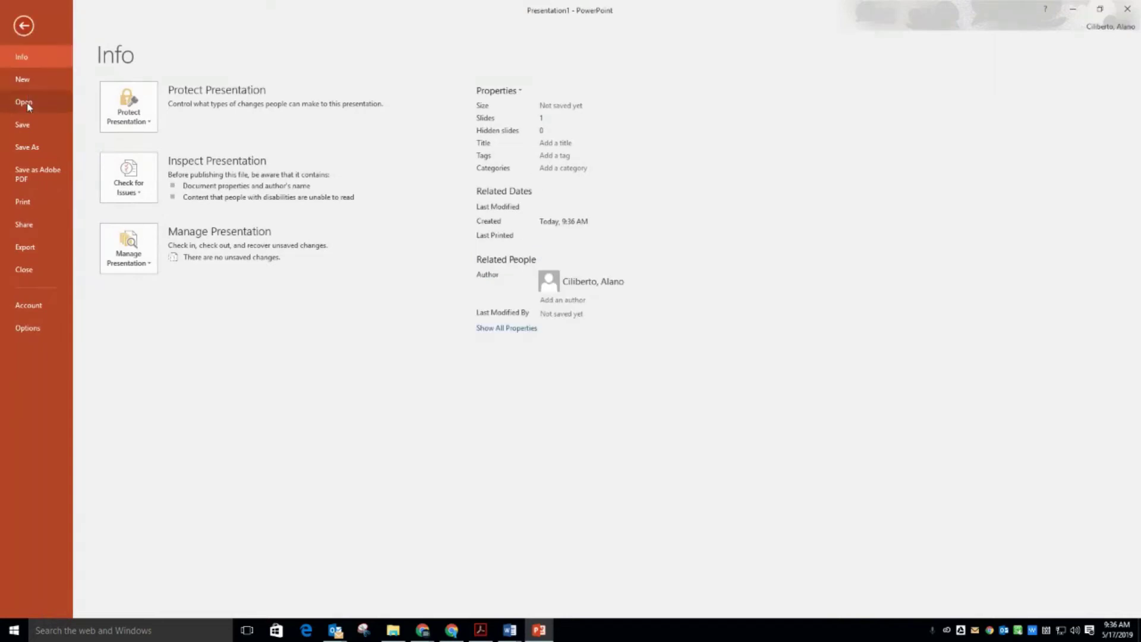
click(23, 124)
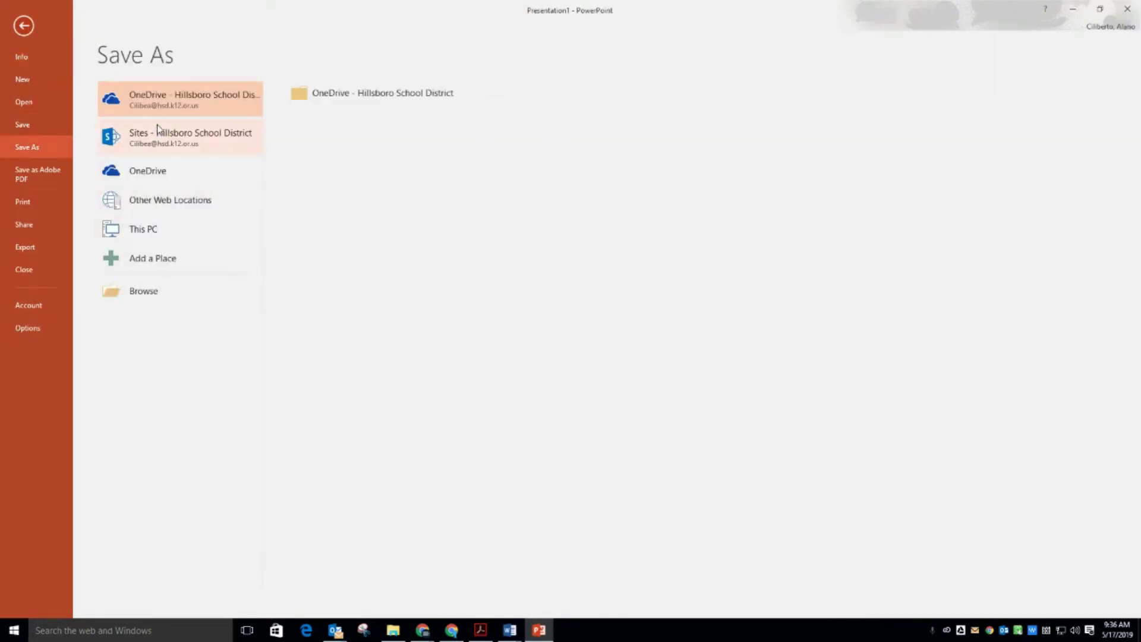
click(143, 290)
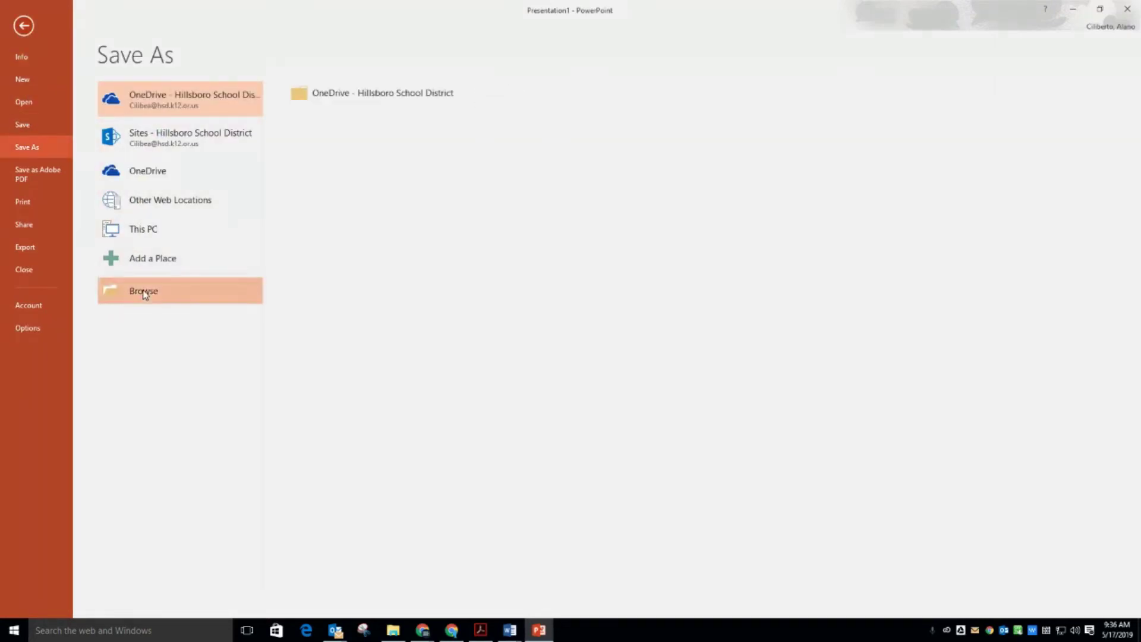
mouse_move(168, 161)
mouse_down()
mouse_move(170, 114)
mouse_move(168, 158)
mouse_up()
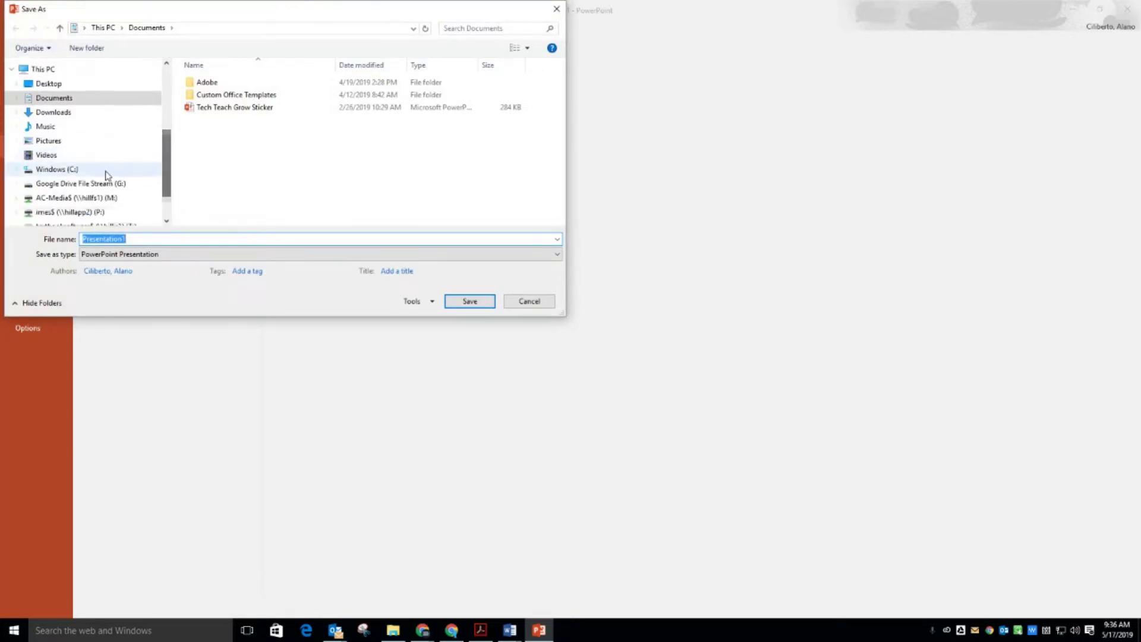
click(69, 184)
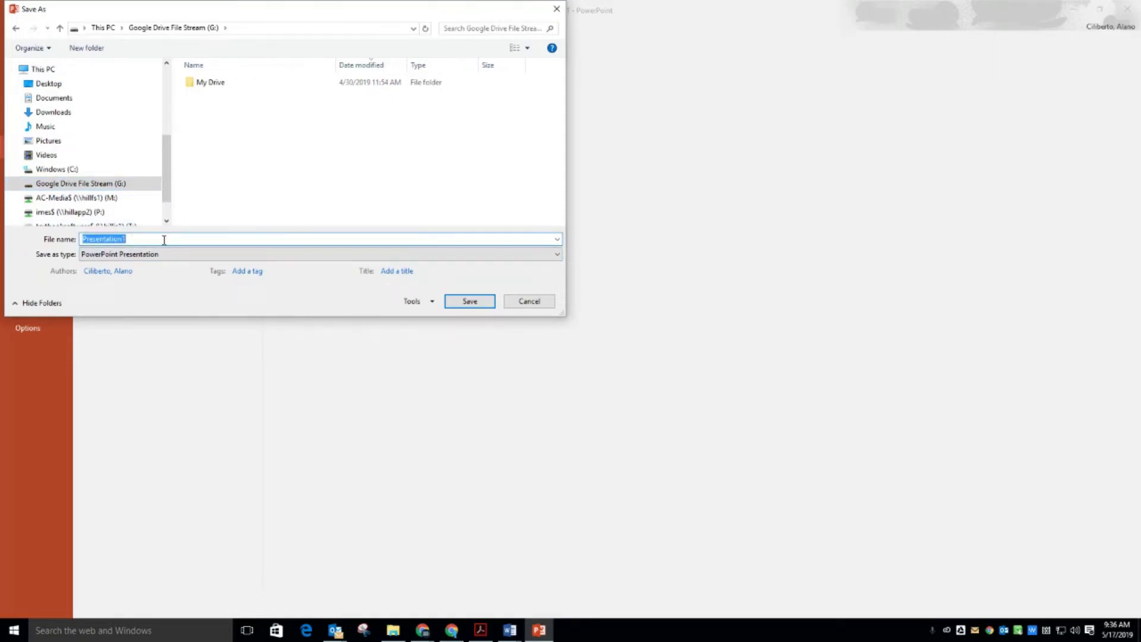
click(221, 86)
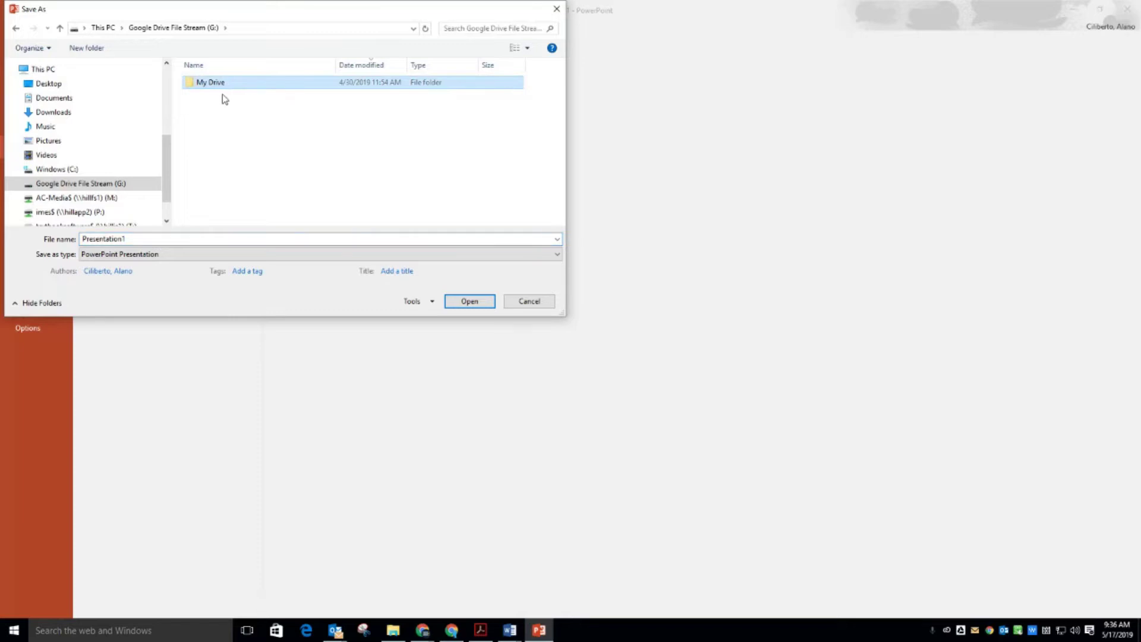
double_click(221, 84)
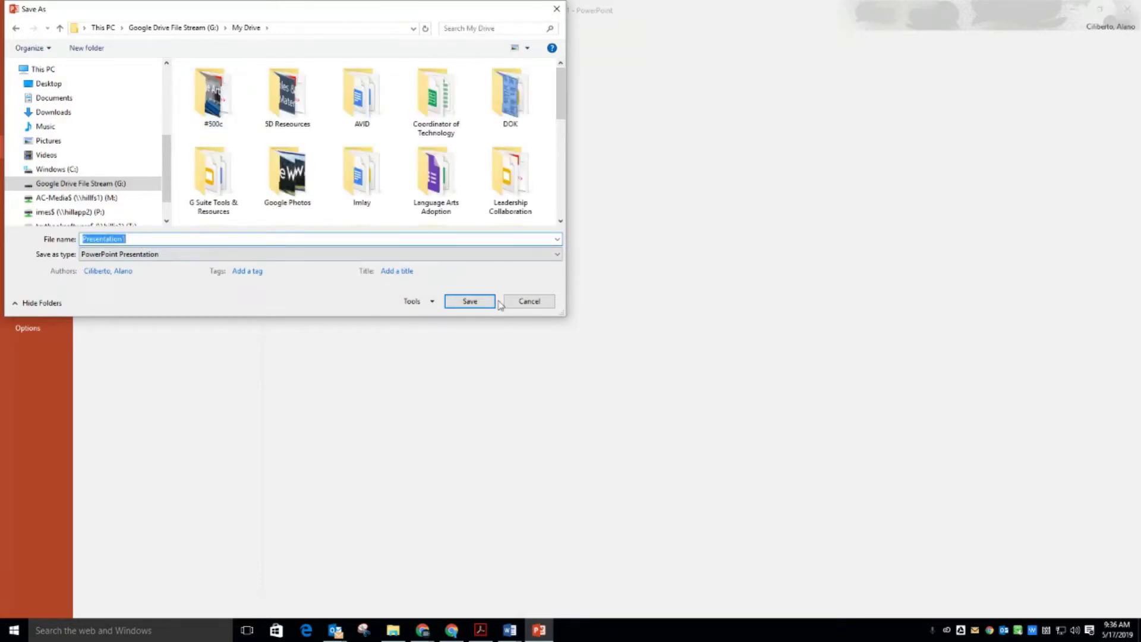
click(470, 301)
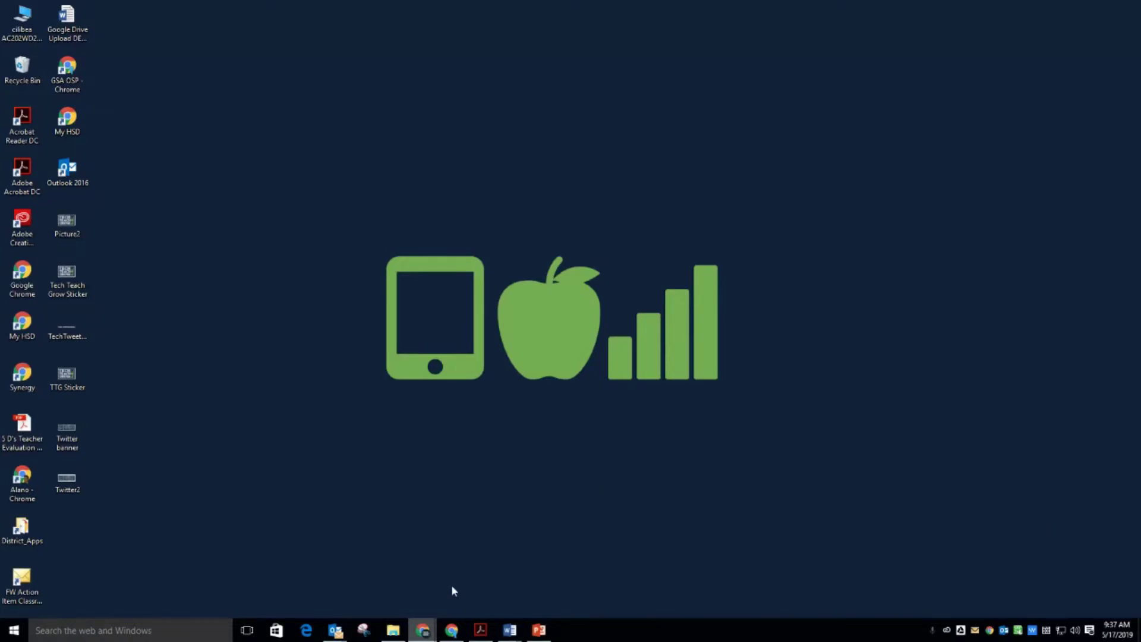
mouse_move(426, 634)
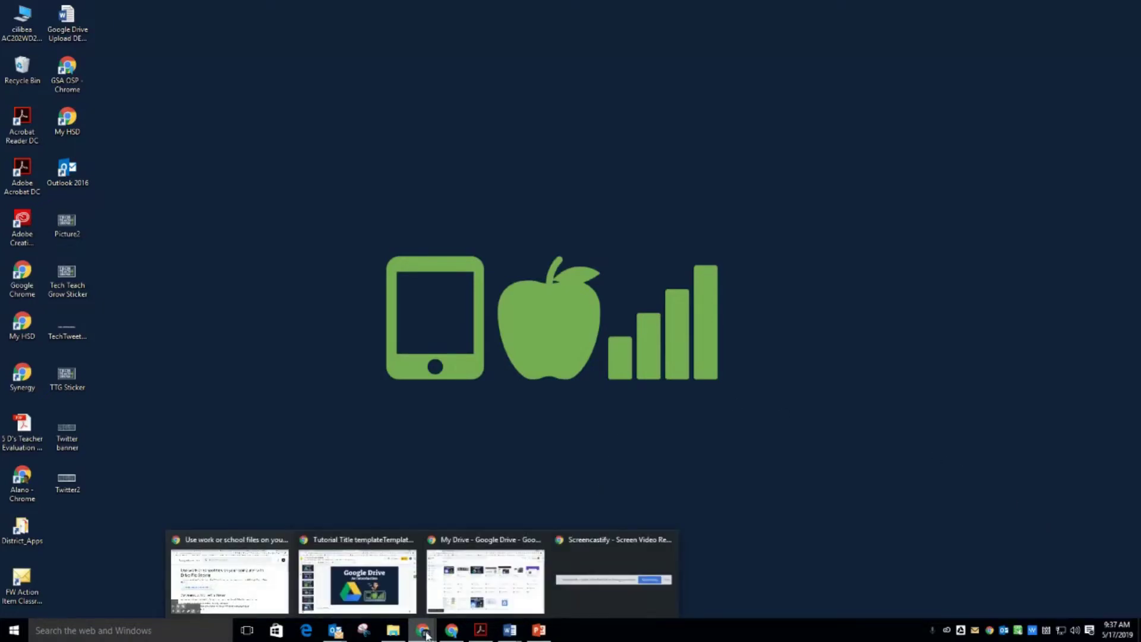
click(452, 591)
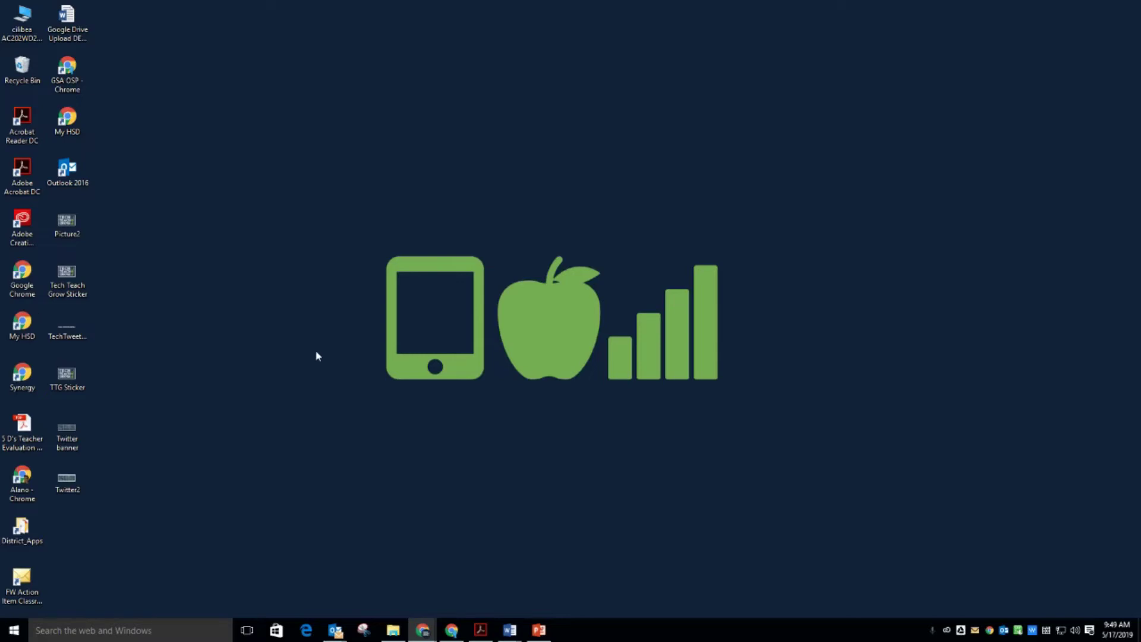
- On the WebCRD print shop page, upload the Google Drive Cheat Sheet PDF from G:\My Drive
mouse_move(427, 633)
click(444, 596)
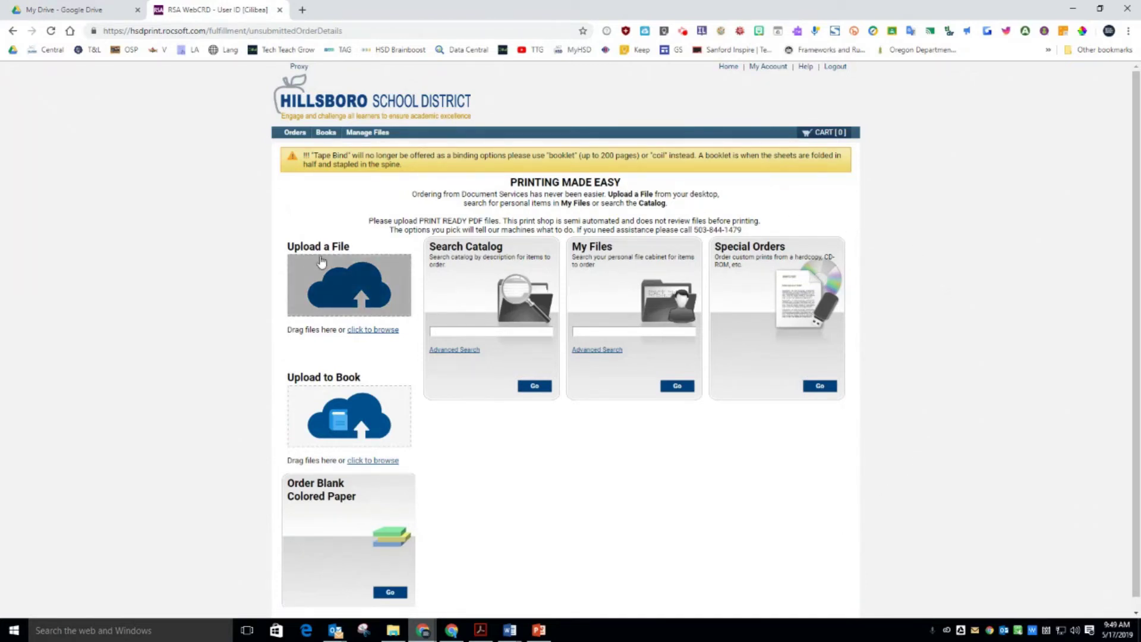
click(346, 282)
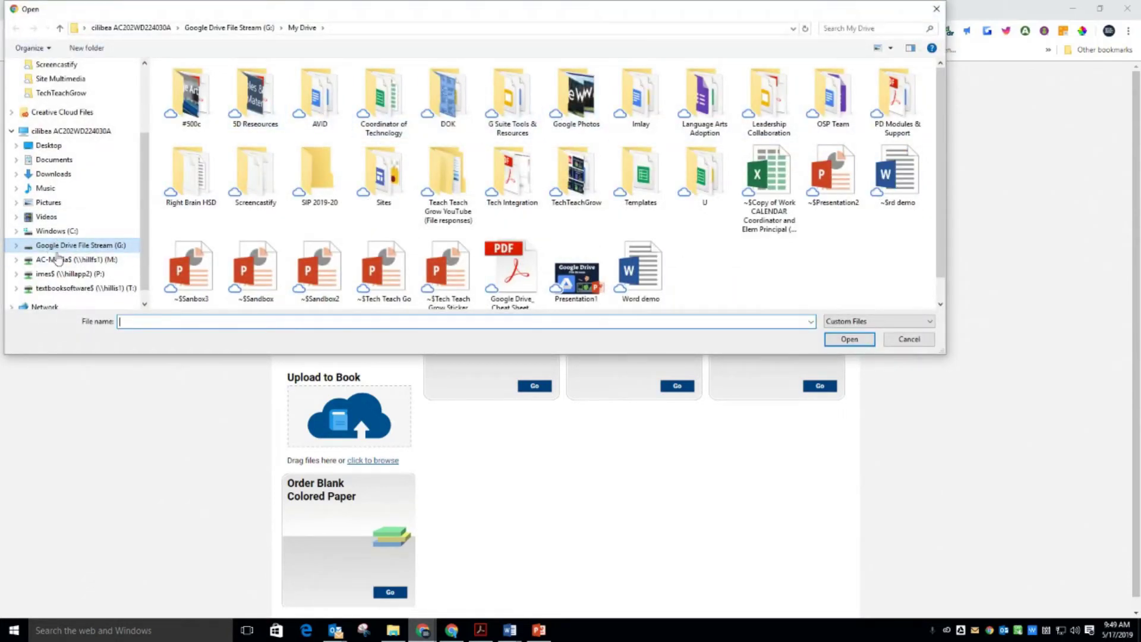
click(52, 246)
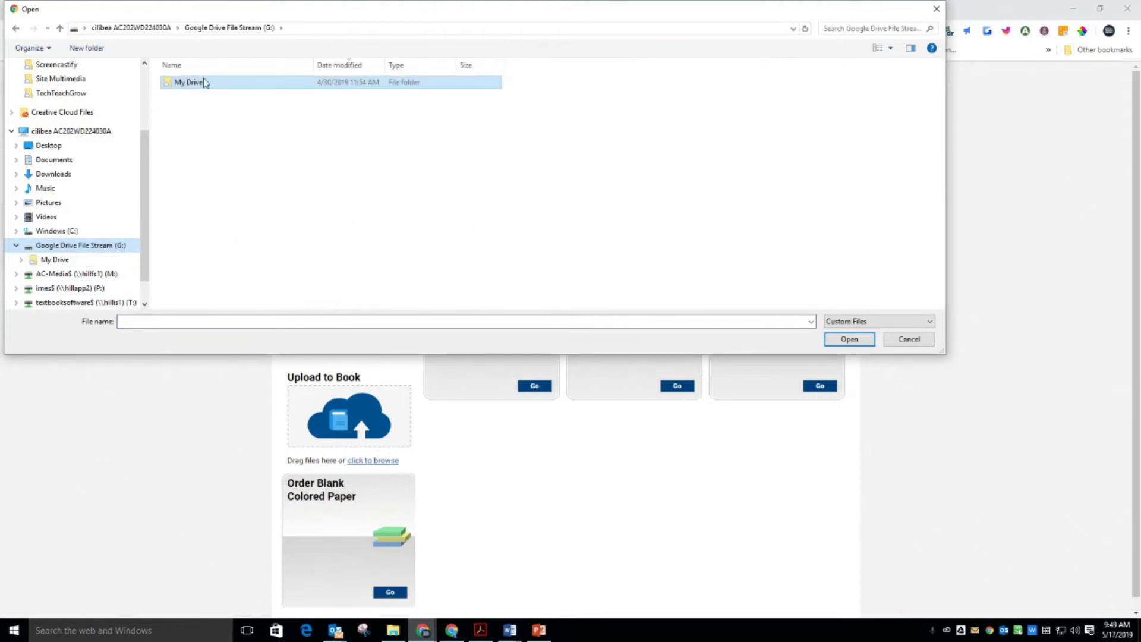
click(201, 85)
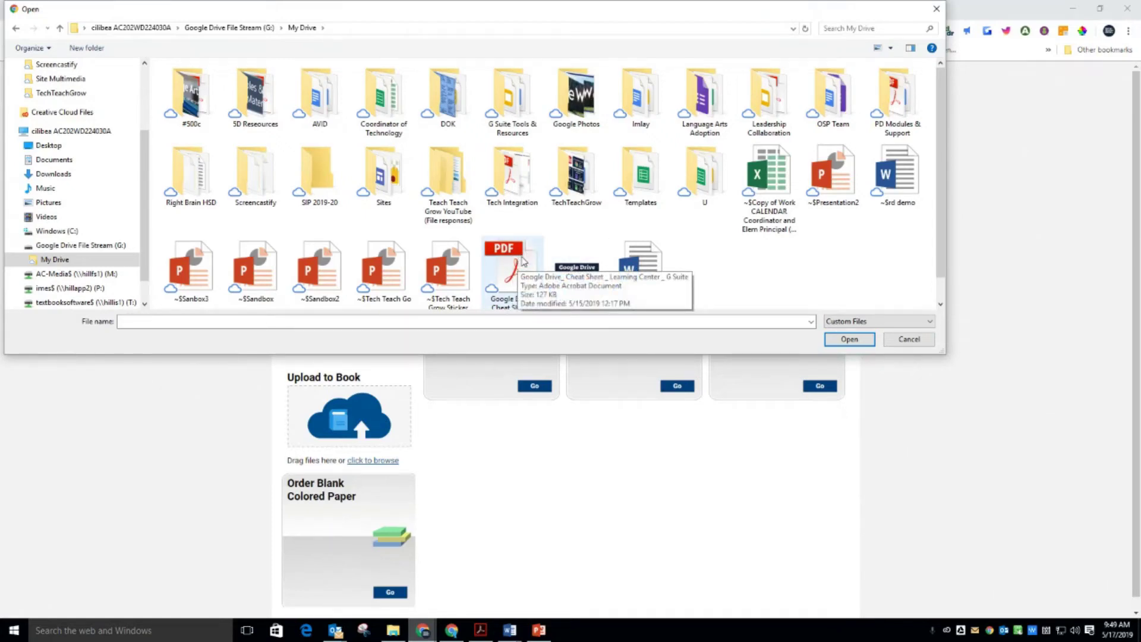
double_click(509, 272)
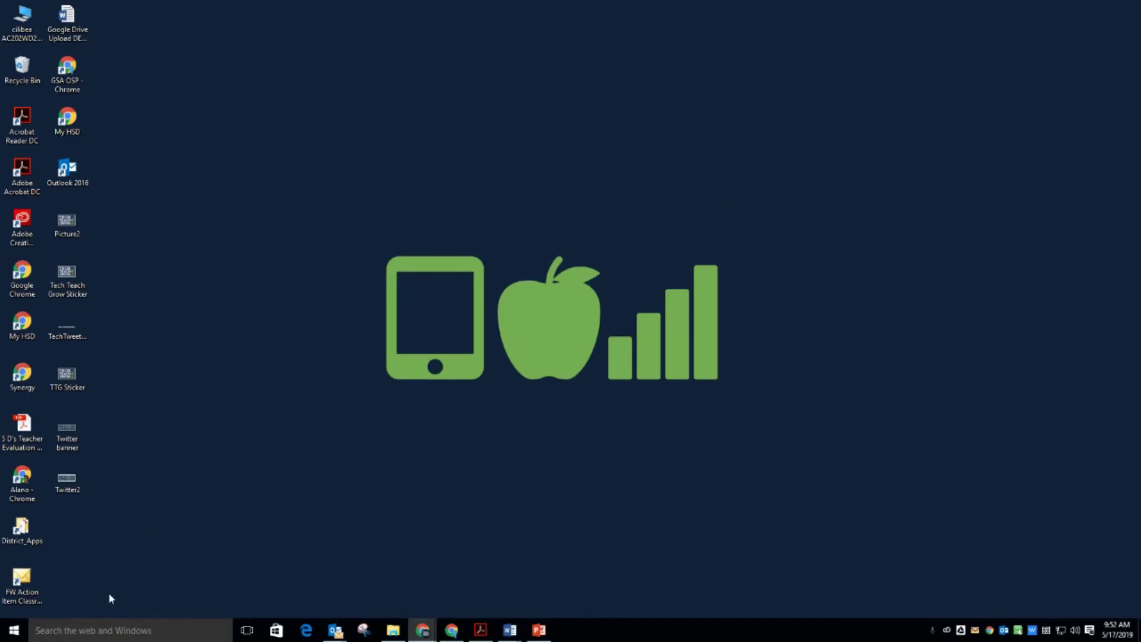
- Search Windows for 'software' to find the Software Center app
click(92, 631)
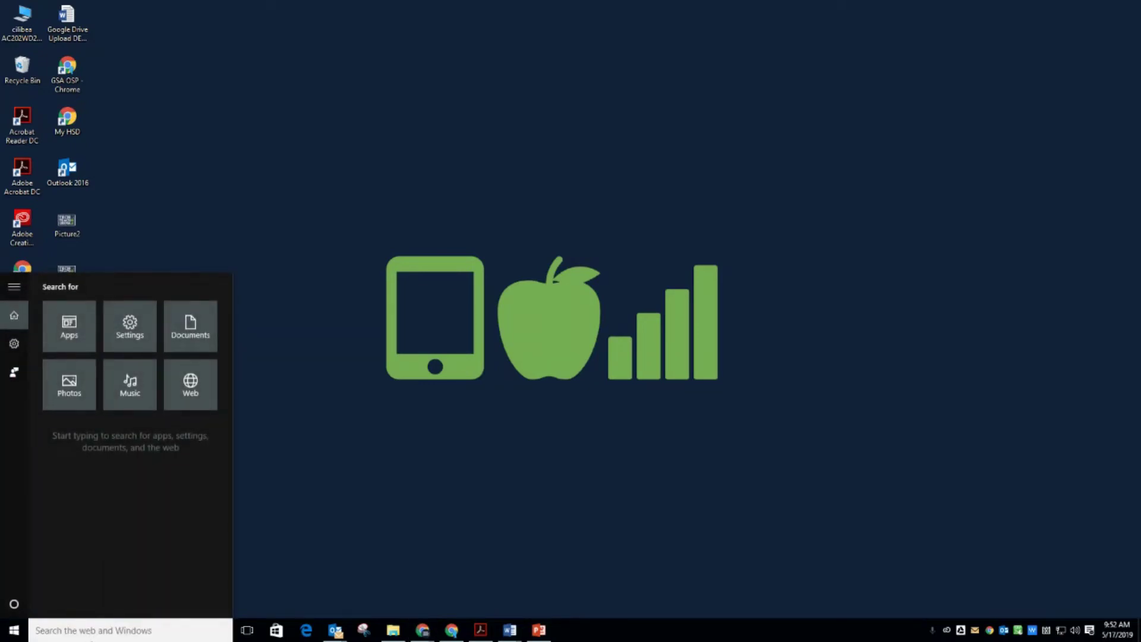
text(softwar)
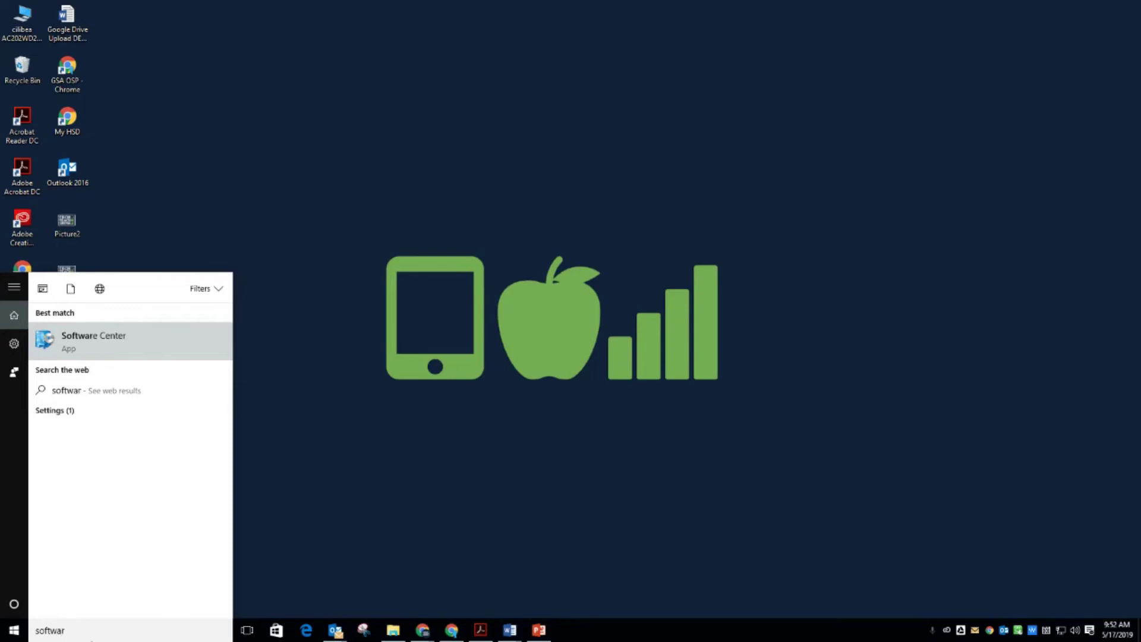
text(e)
- Install Google File Stream from Software Center, then close Software Center with Alt+F4
click(104, 339)
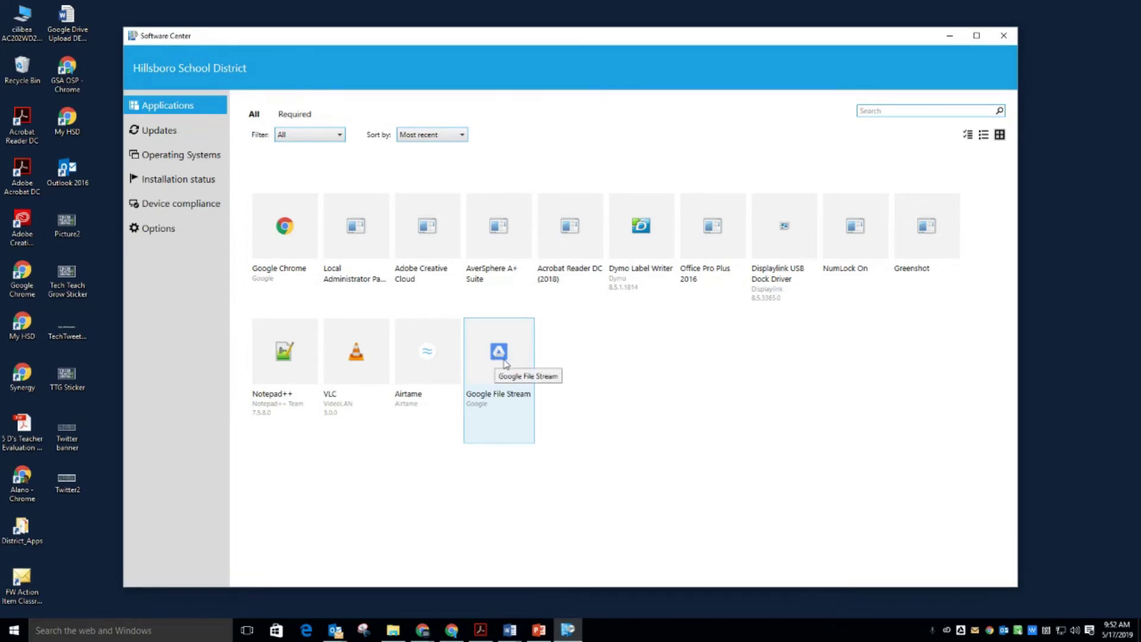
click(509, 362)
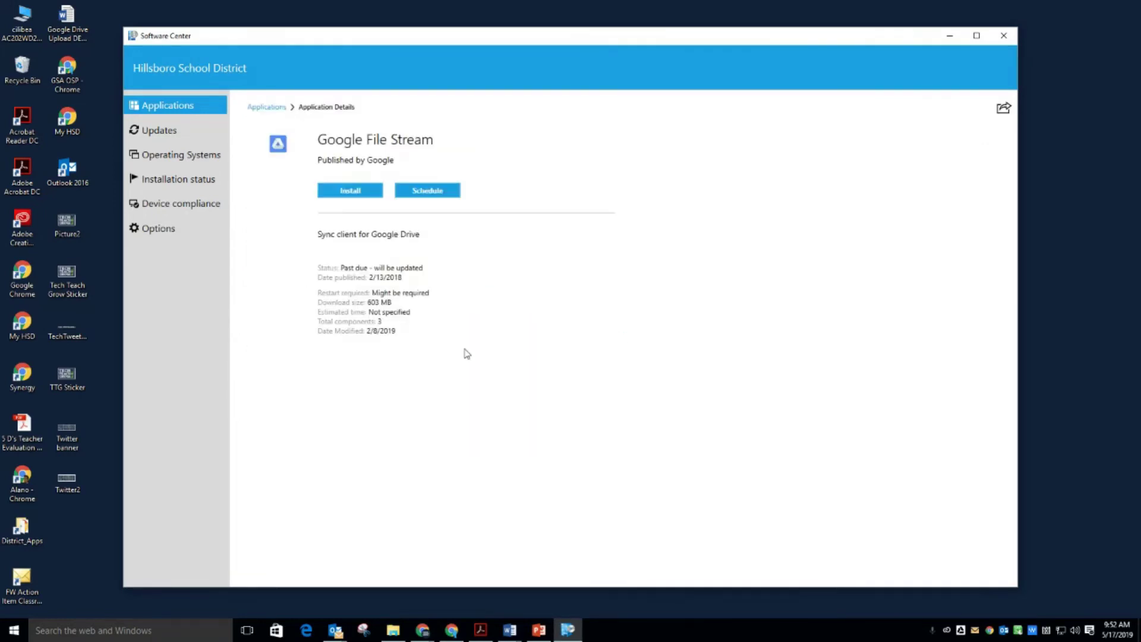
click(356, 193)
key(alt+F4)
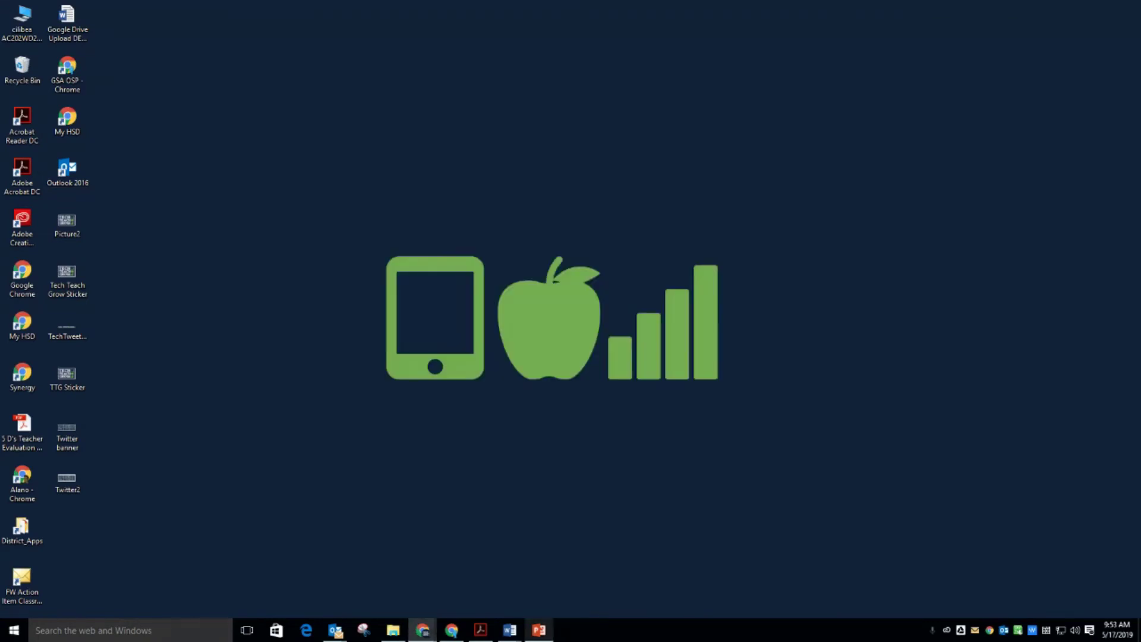
click(961, 632)
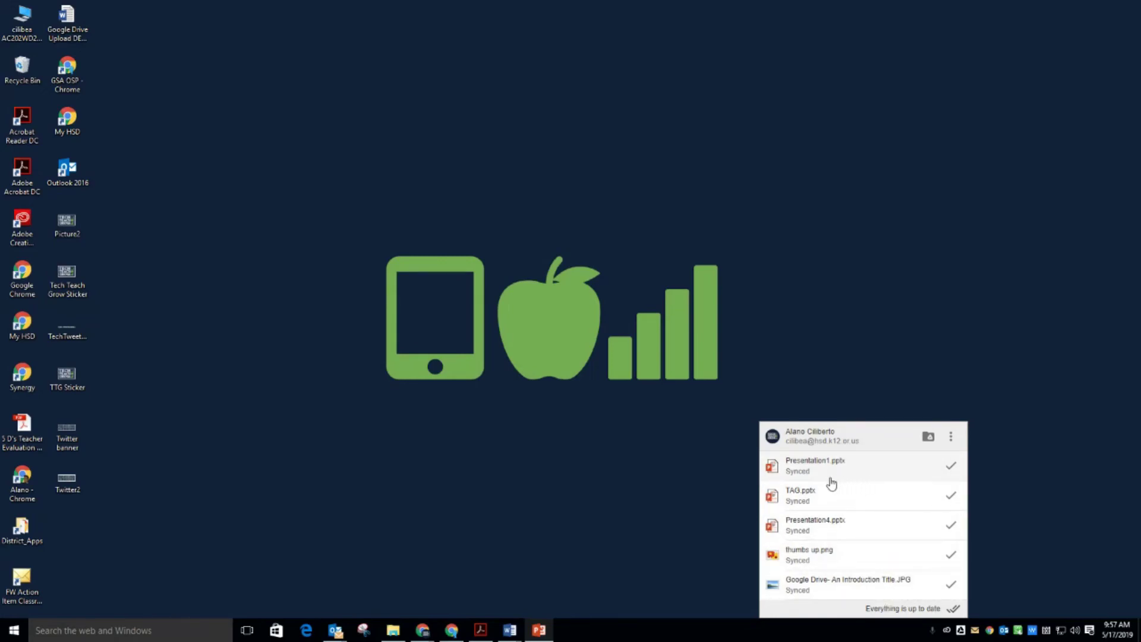
click(928, 438)
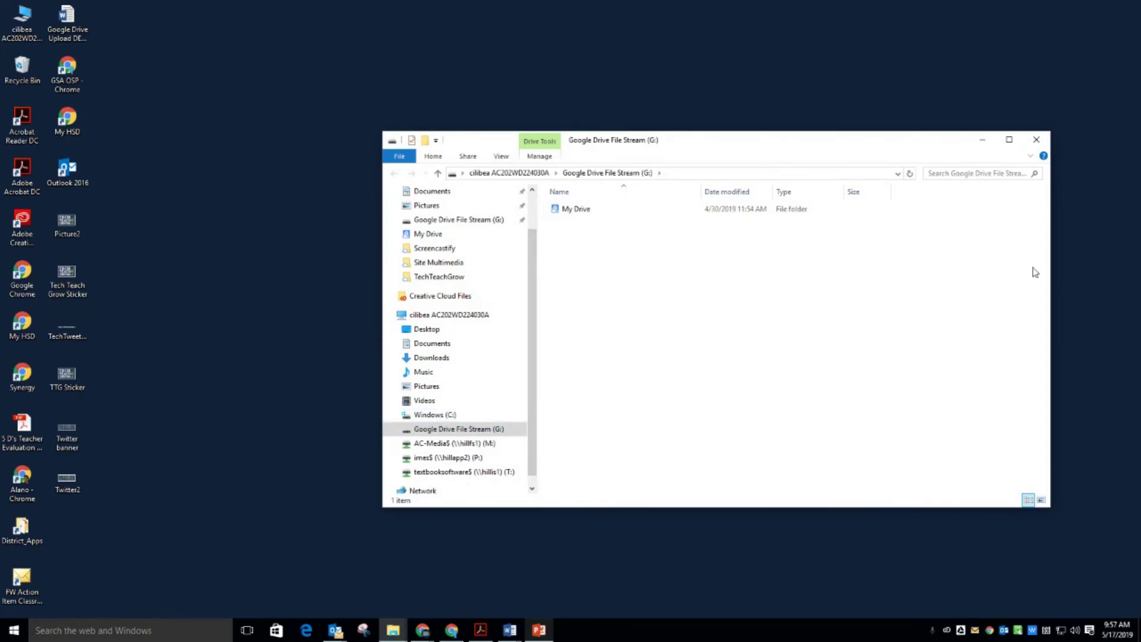
click(1036, 140)
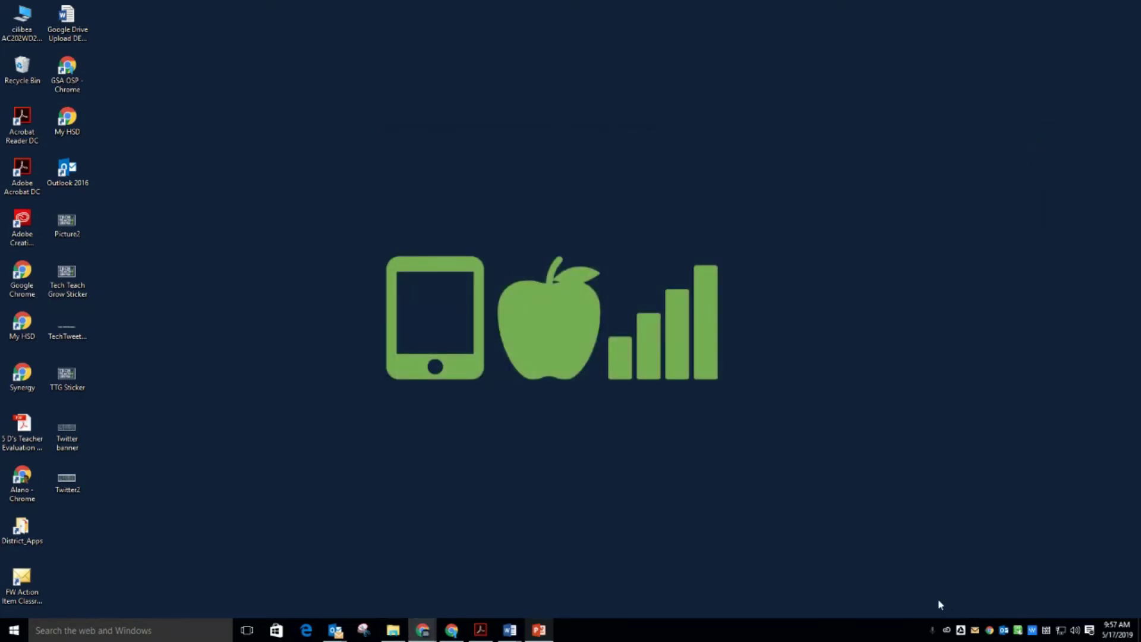
click(541, 631)
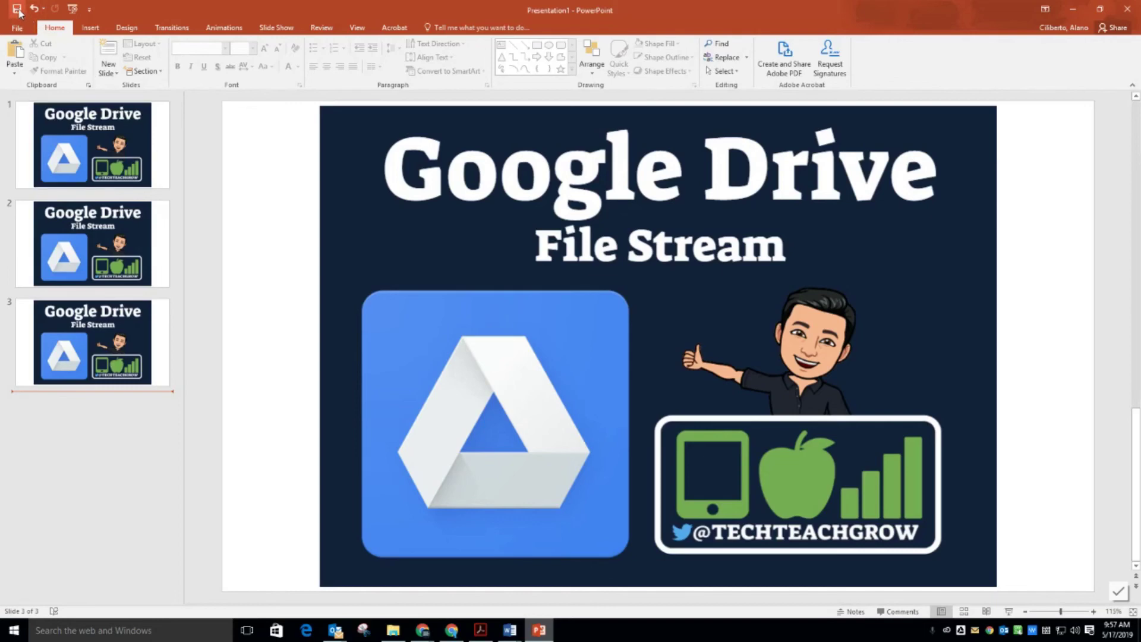
click(1073, 9)
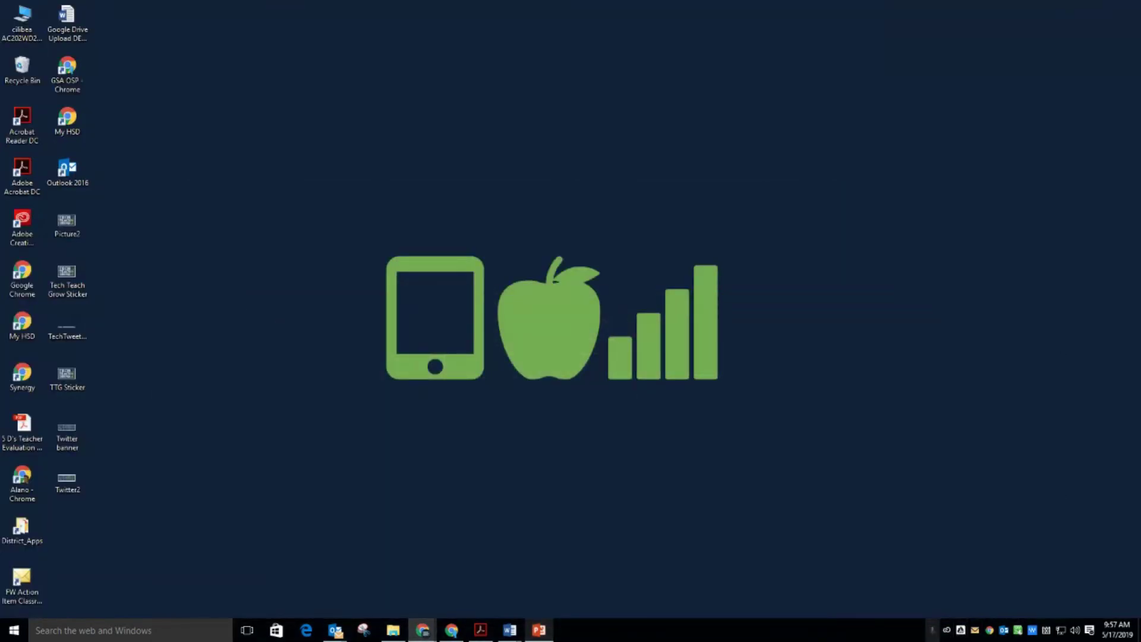